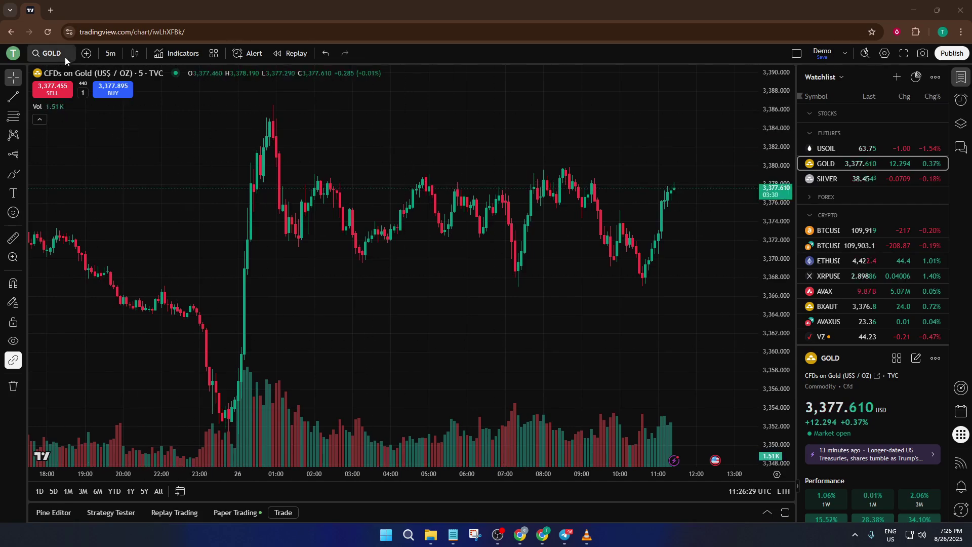
Search indicators for ATR and add the community ATR Trailing Stoploss (5, 10, 2.5) to the GOLD chart.
click(181, 53)
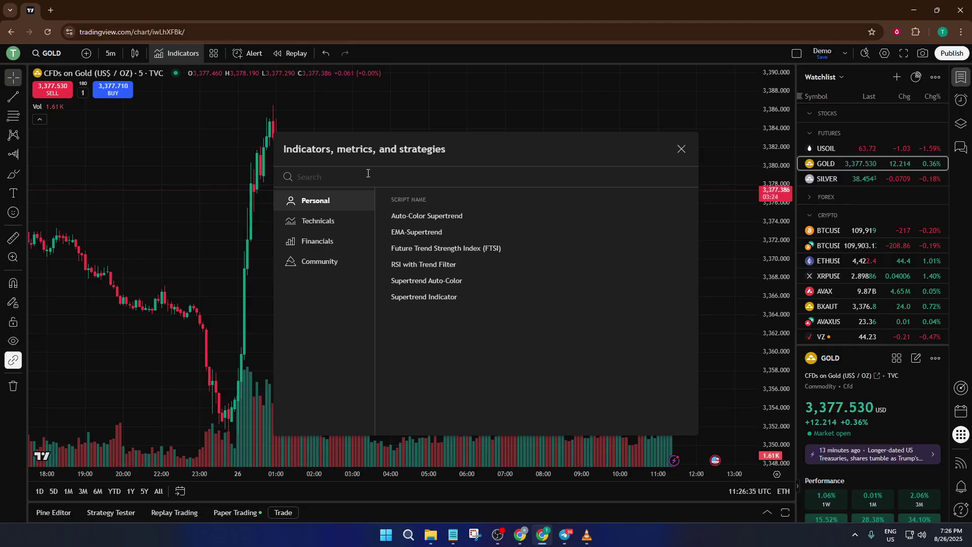
text(TR)
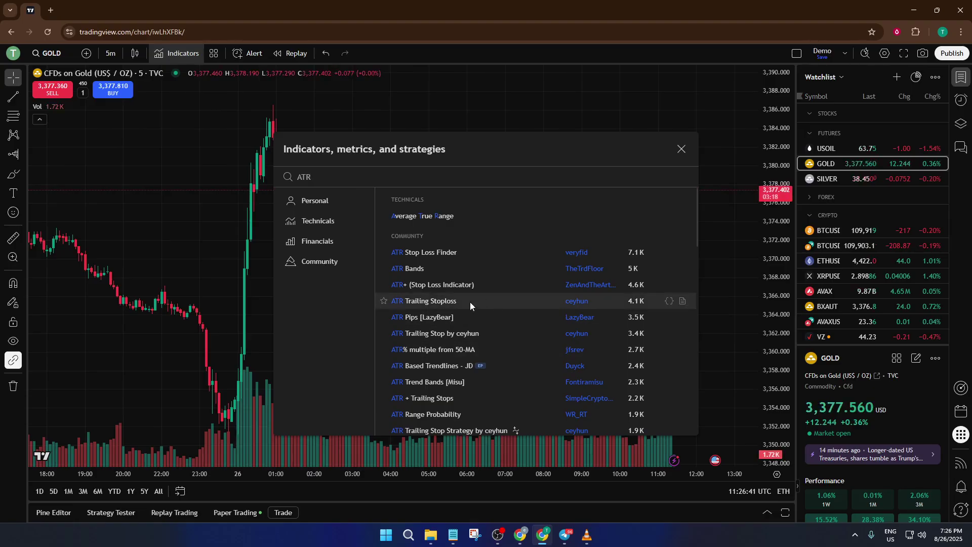
click(429, 302)
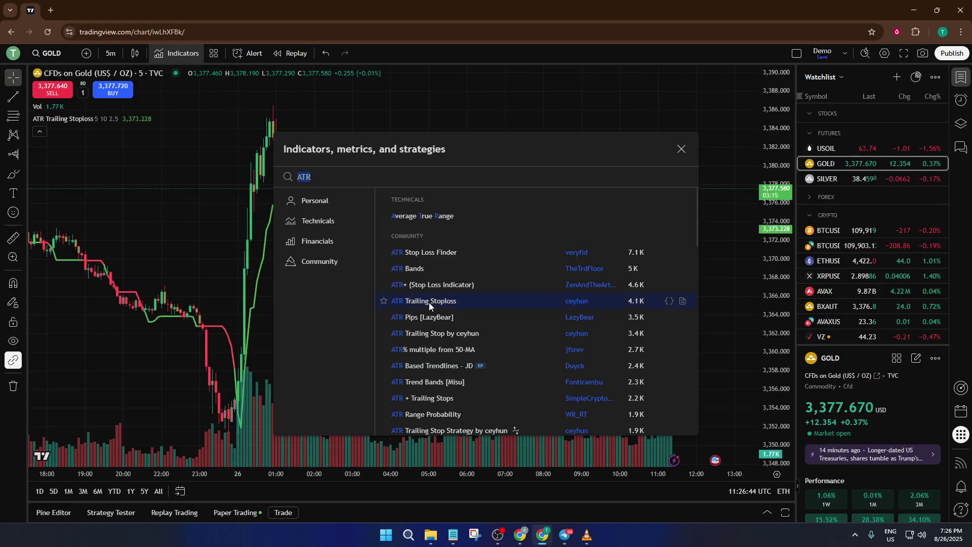
Close the indicator search, then zoom and pan the GOLD chart to review the trailing stop line.
click(681, 150)
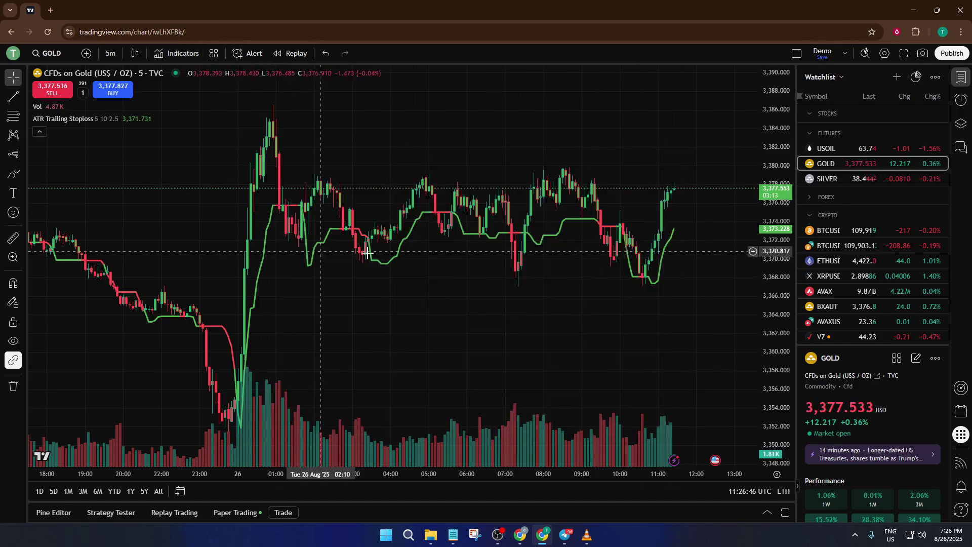
scroll(405, 200, up, 4)
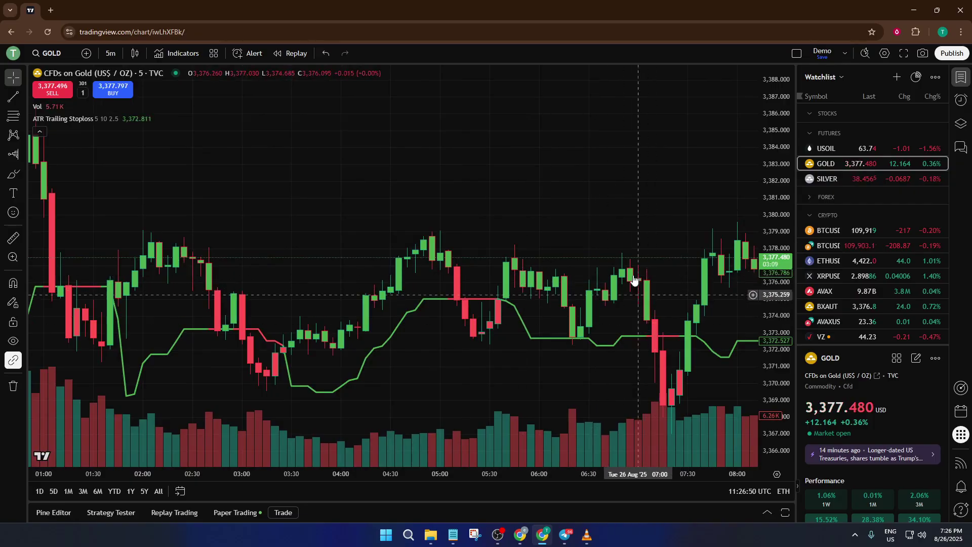
scroll(652, 275, down, 3)
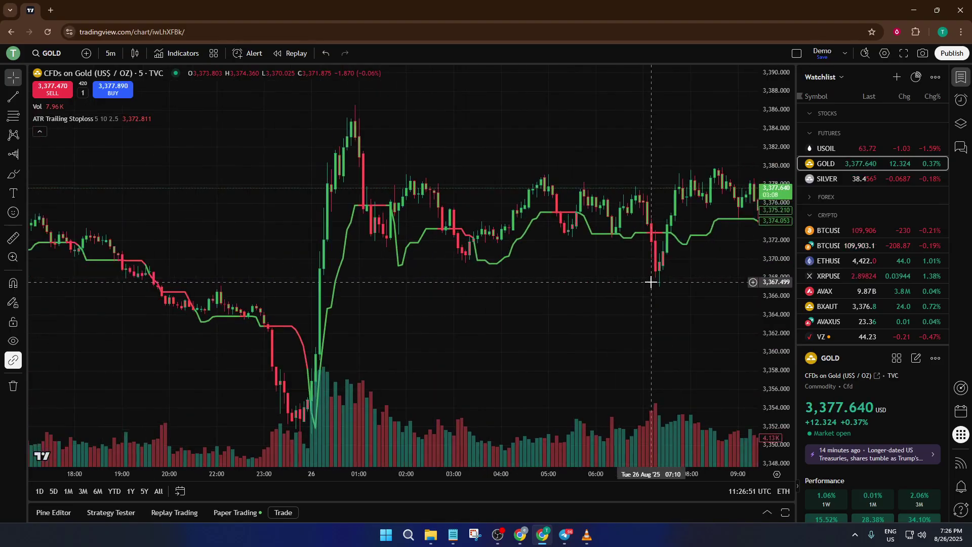
drag(621, 275, 531, 267)
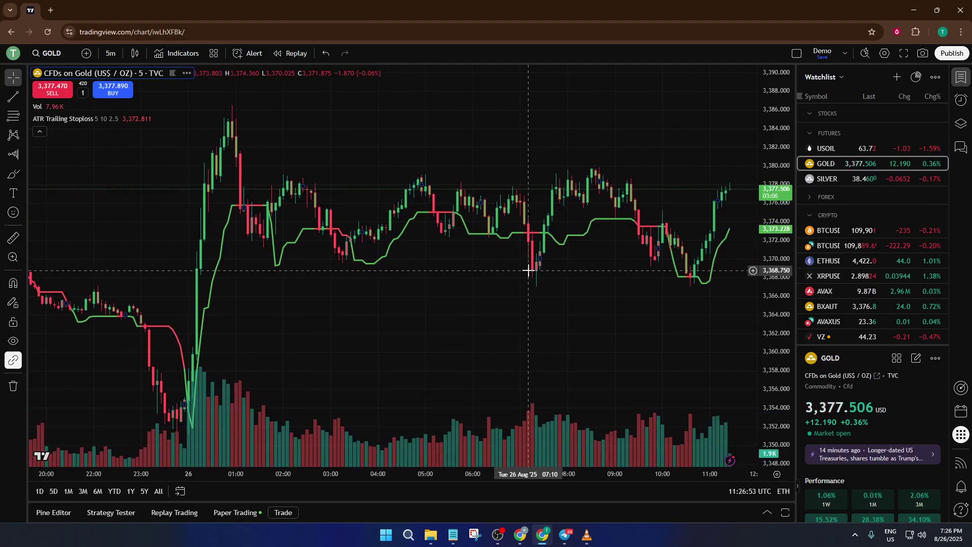
scroll(568, 264, right, 3)
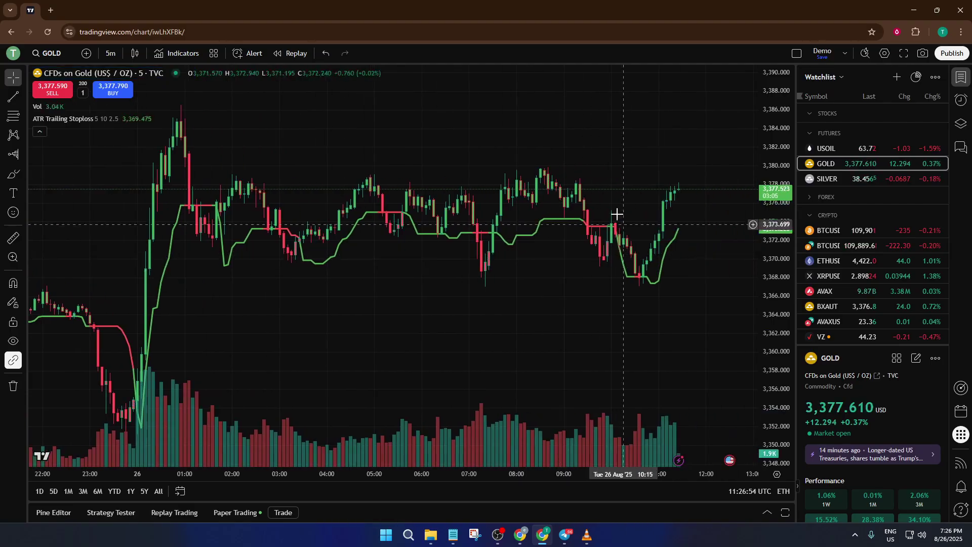
scroll(560, 271, left, 4)
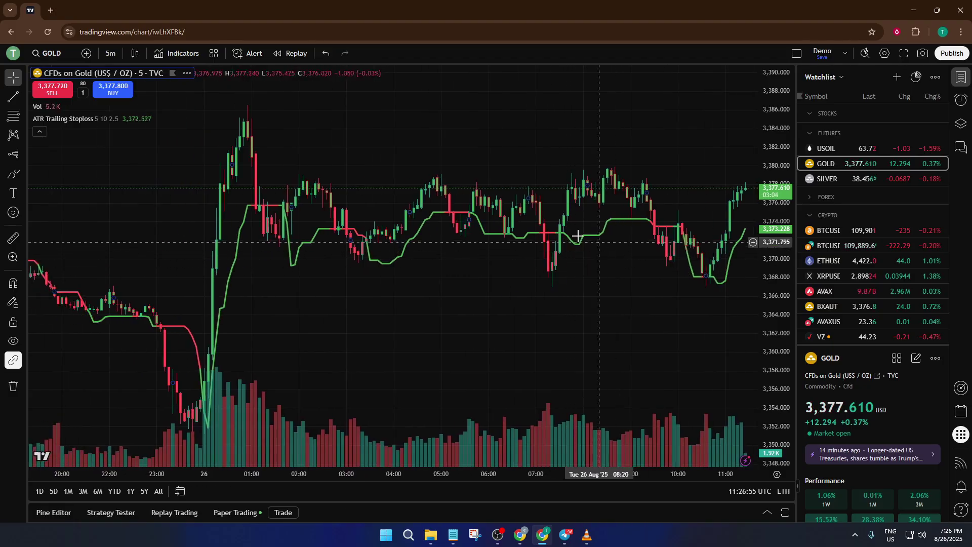
mouse_move(84, 121)
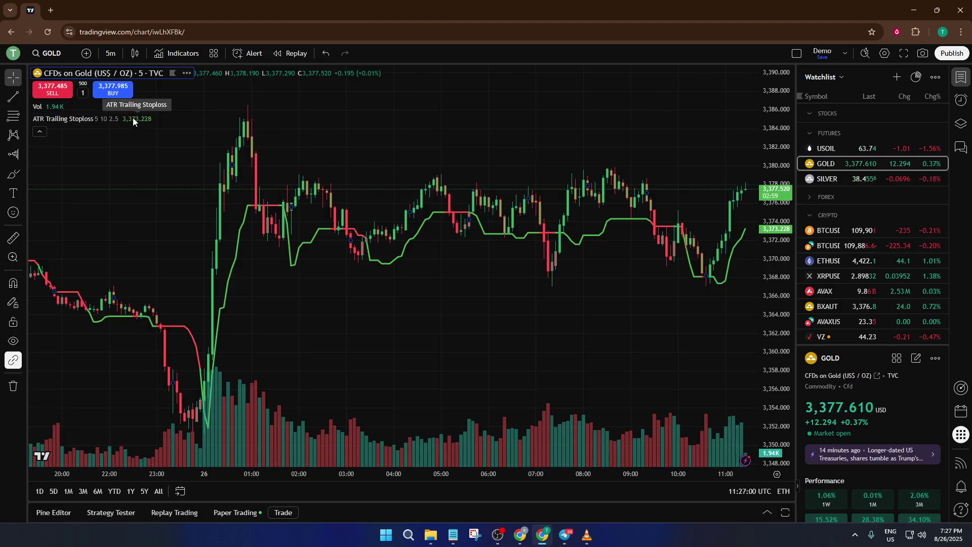
Uncheck Bar Color on the Style tab of the ATR Trailing Stoploss settings.
click(142, 119)
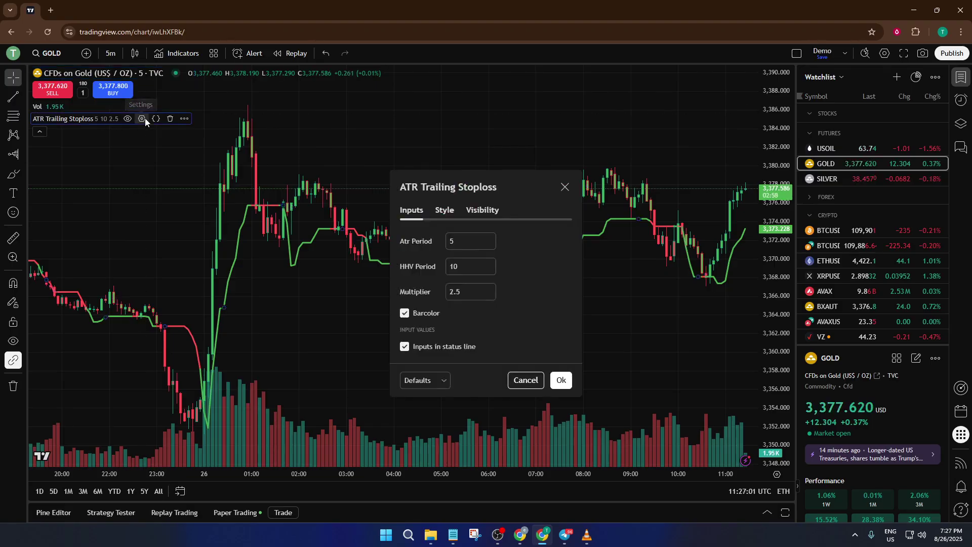
click(446, 210)
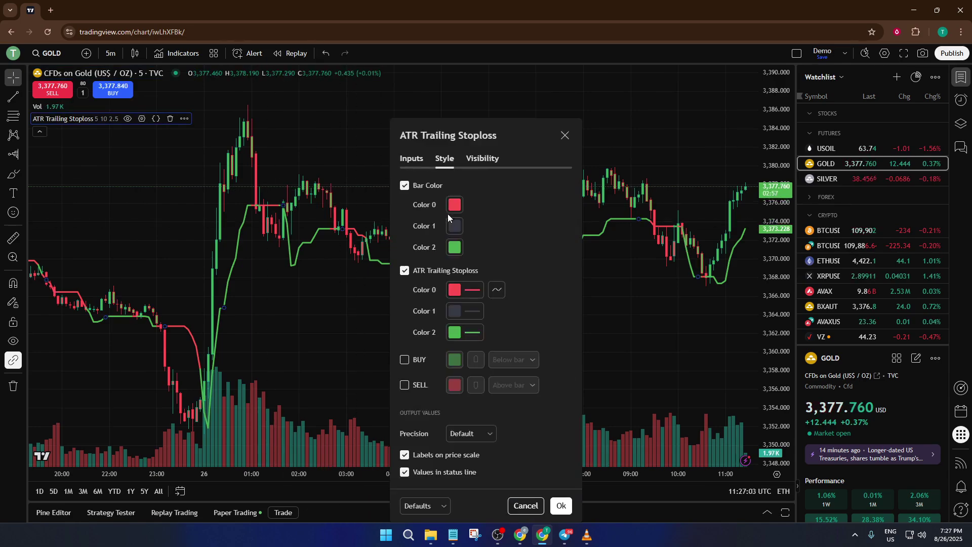
click(405, 186)
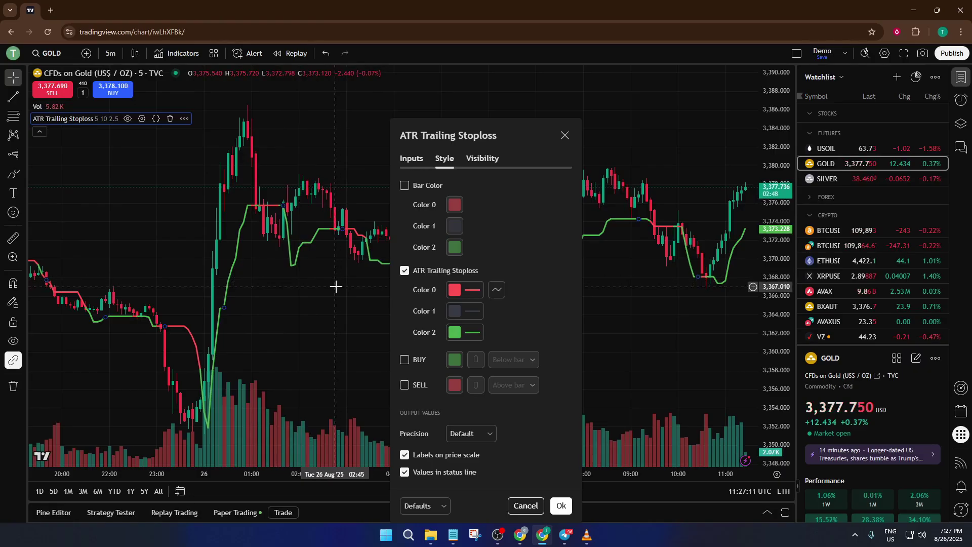
click(411, 158)
click(449, 160)
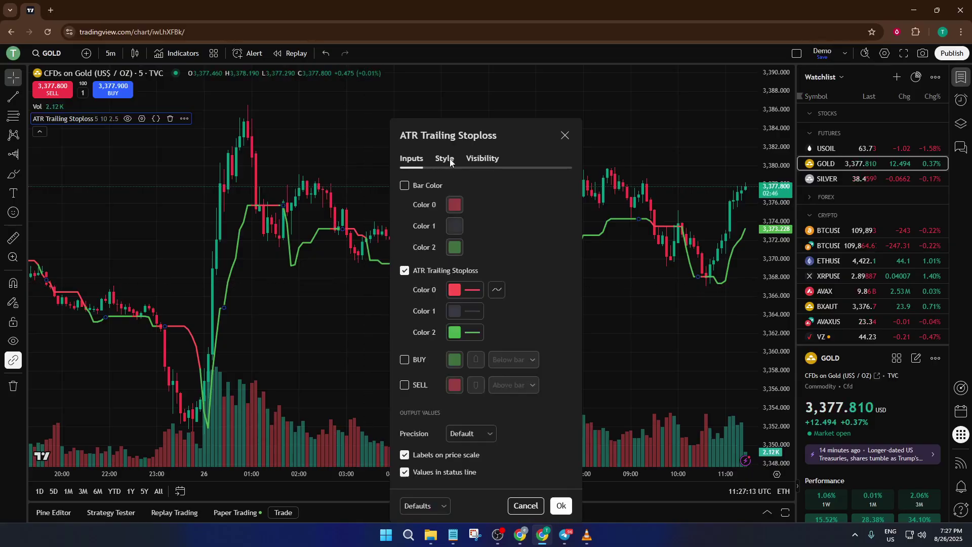
On the Inputs tab, set Atr Period from 5 to 7.
click(408, 161)
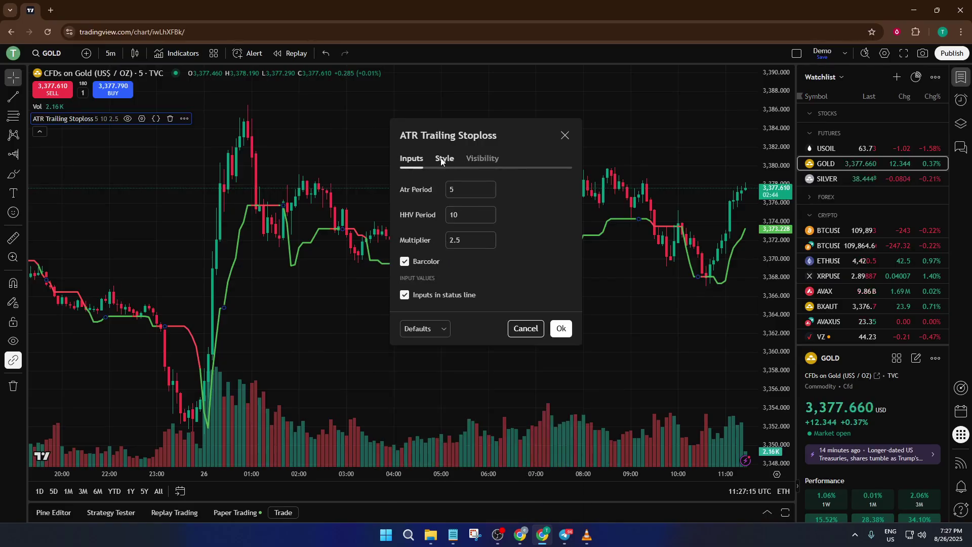
click(489, 187)
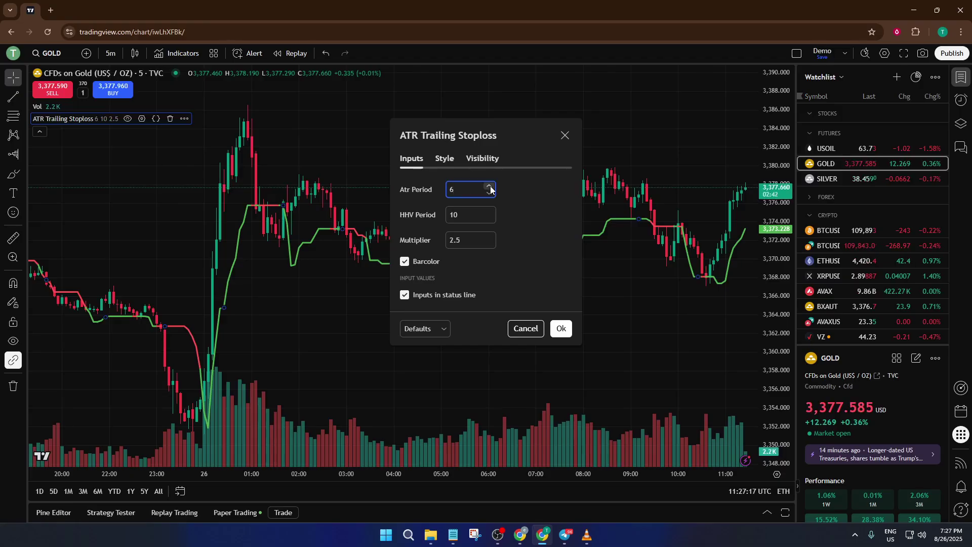
click(489, 187)
click(490, 186)
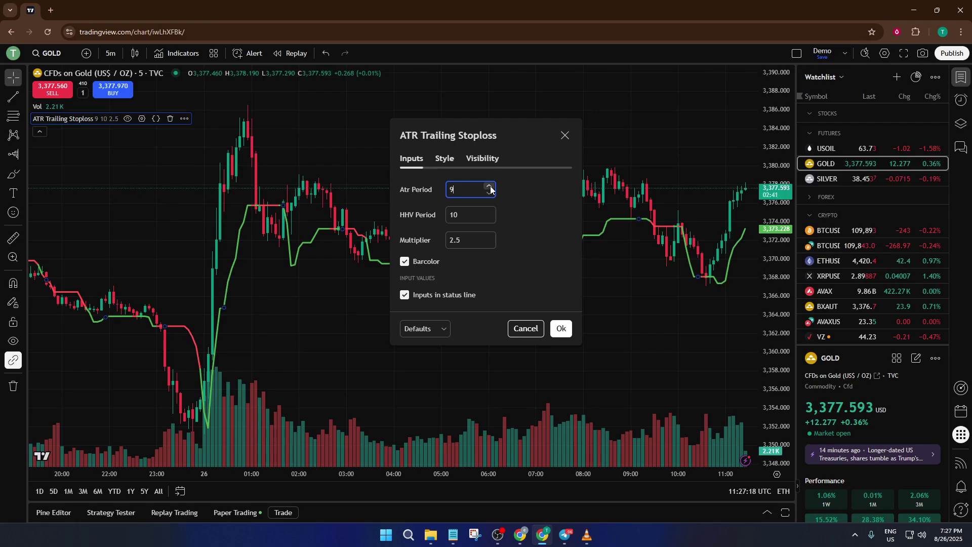
click(489, 186)
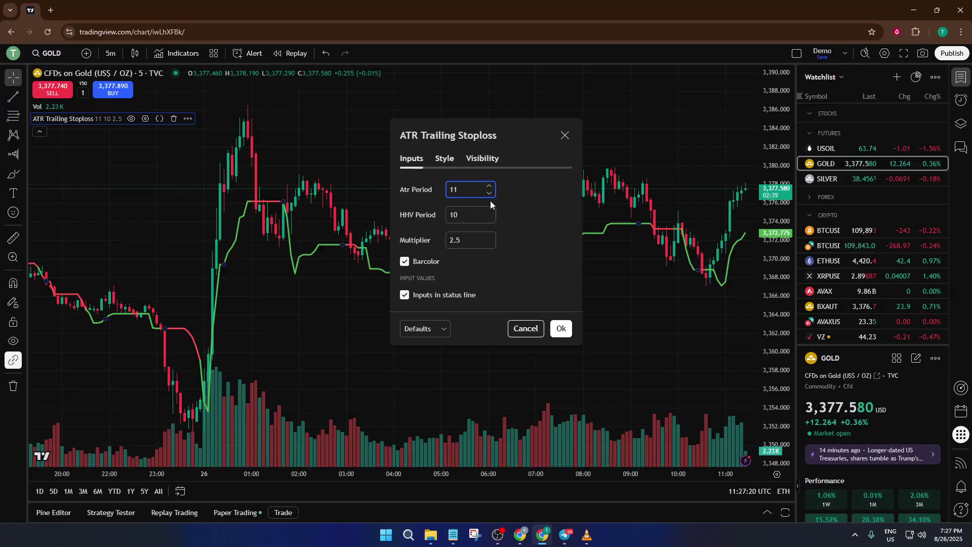
click(490, 194)
click(489, 194)
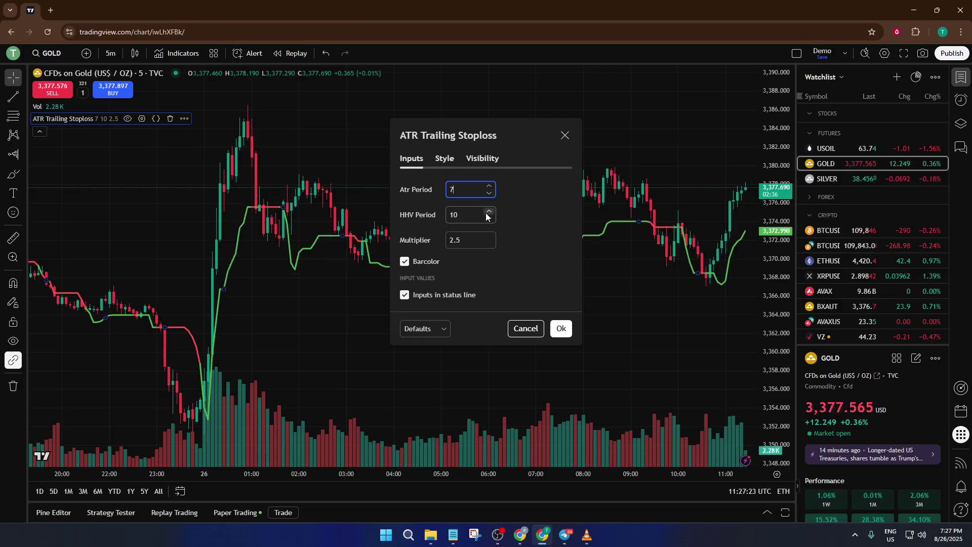
Raise HHV Period from 10 to 13 and apply the settings with Ok.
click(487, 214)
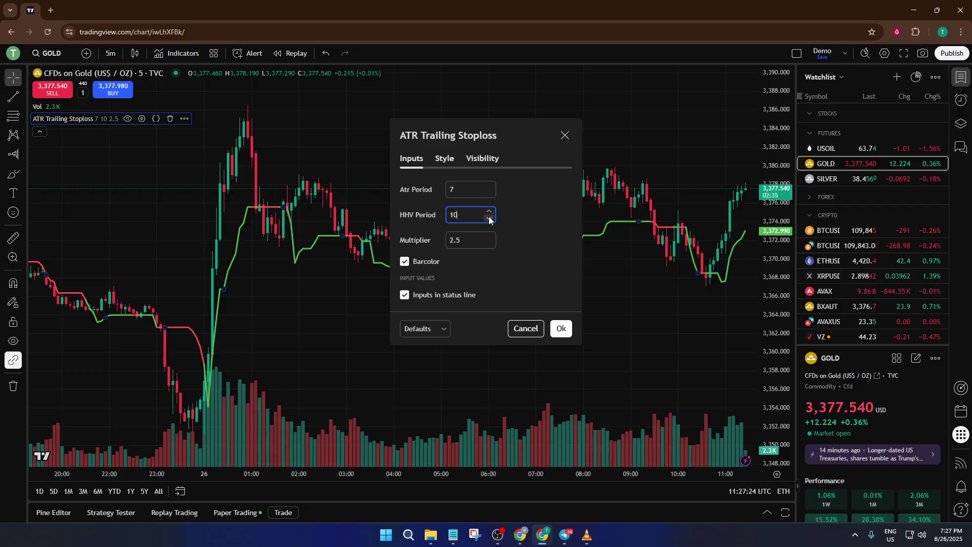
click(489, 212)
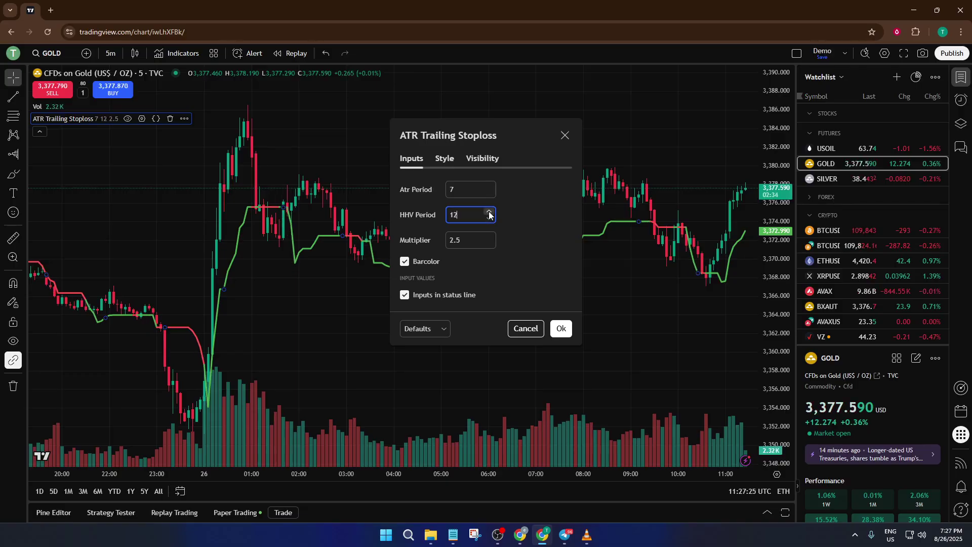
click(490, 213)
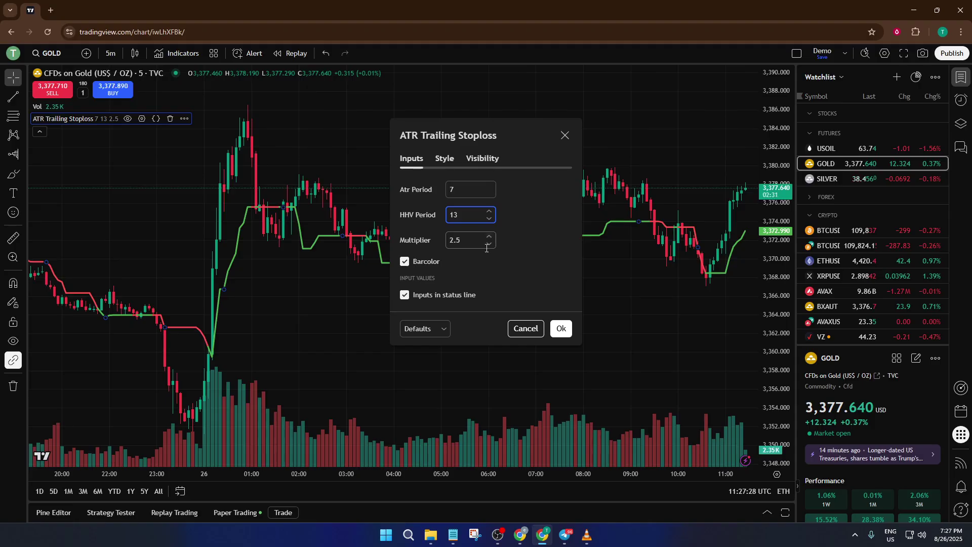
click(561, 329)
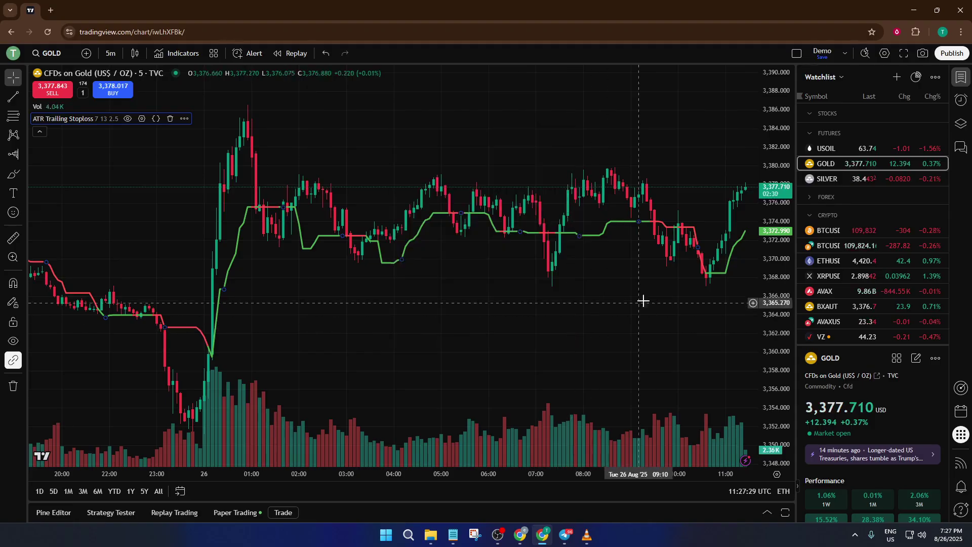
scroll(659, 304, up, 3)
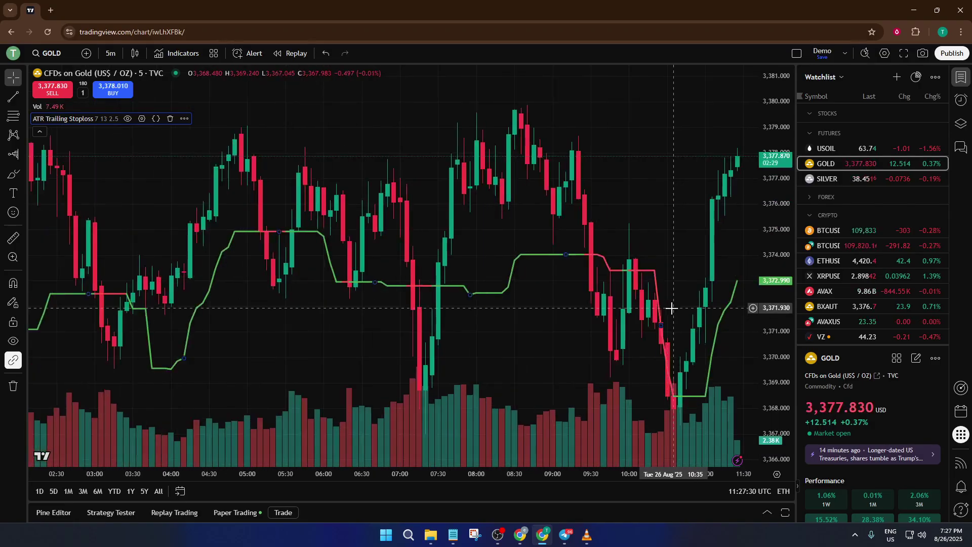
scroll(663, 311, down, 3)
drag(657, 311, 469, 282)
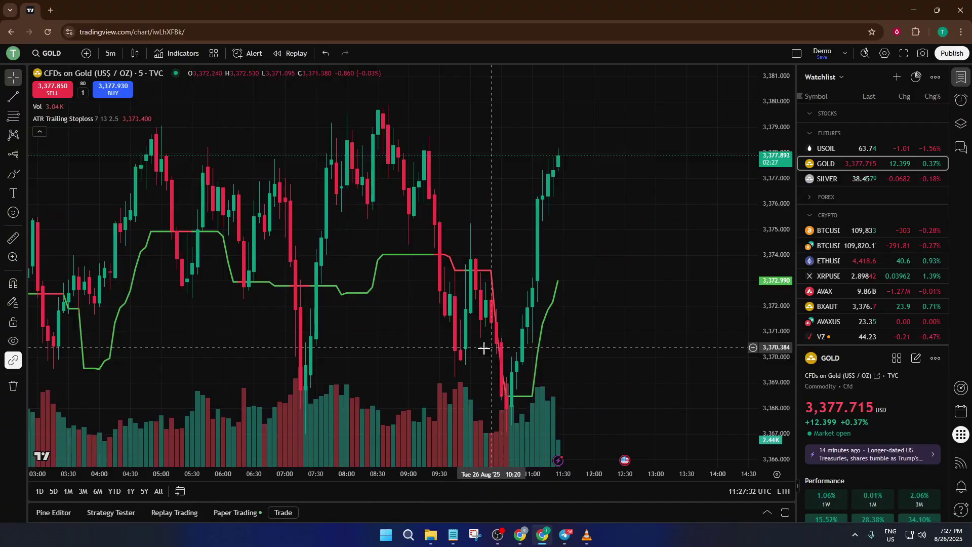
scroll(476, 347, up, 2)
drag(473, 348, 619, 319)
scroll(615, 318, down, 3)
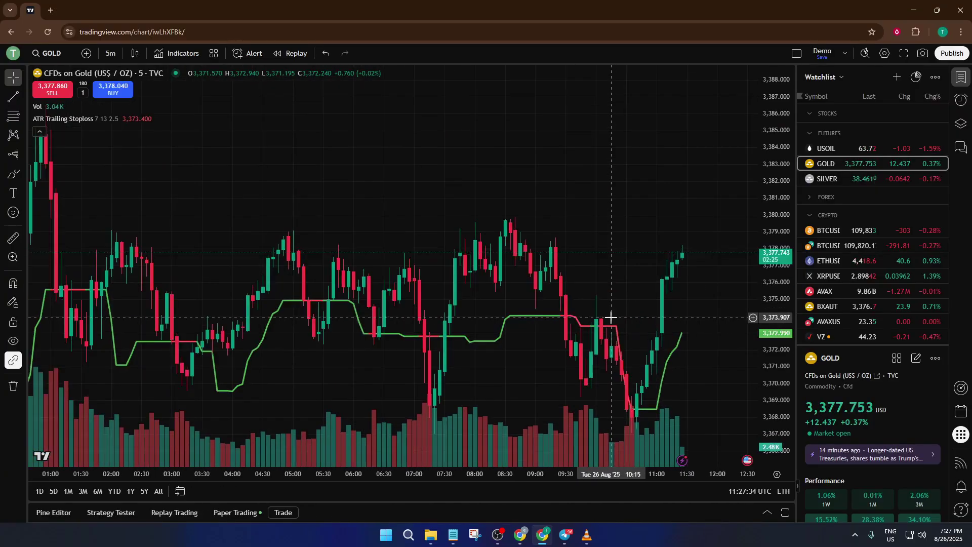
scroll(611, 317, down, 2)
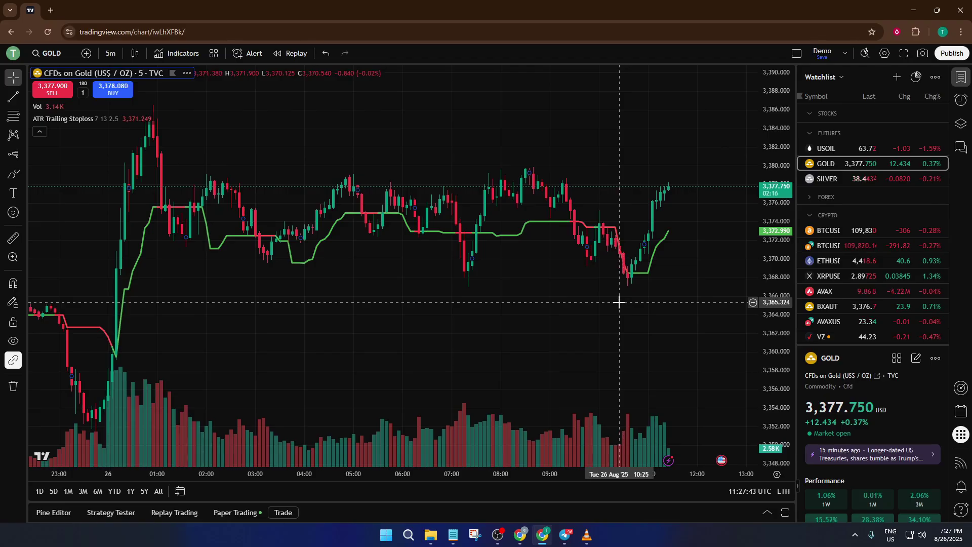
drag(618, 301, 583, 304)
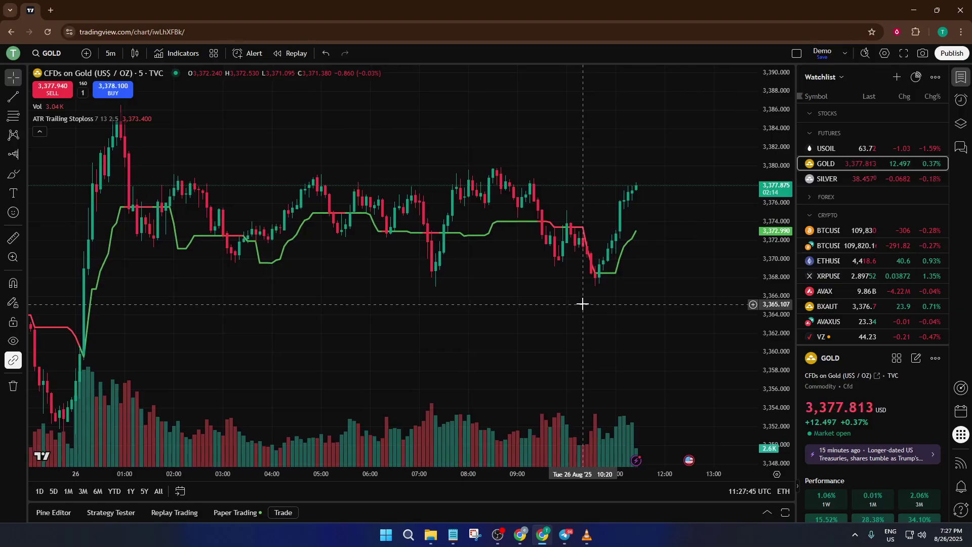